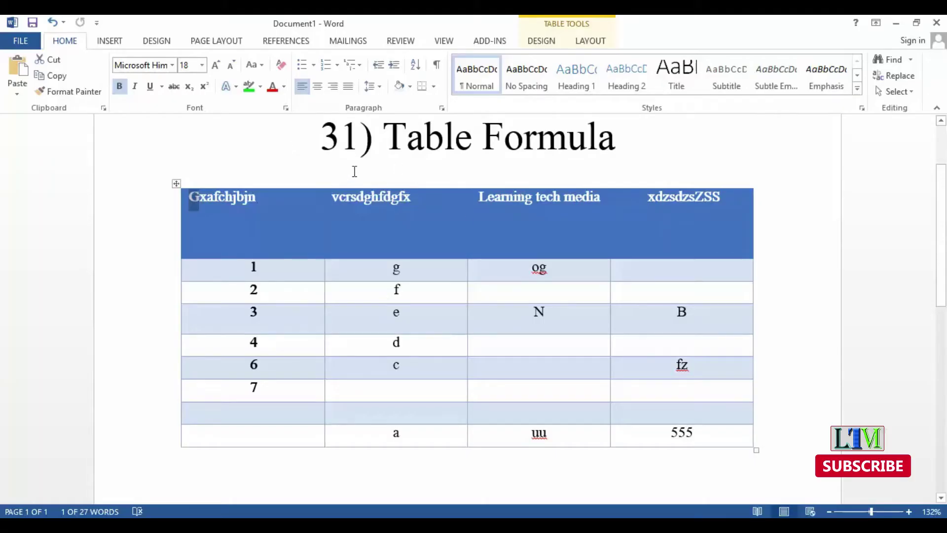
Place the cursor in the blank cell below 7 in the first column and show the table Layout tools.
left_click_drag(943, 257, 943, 229)
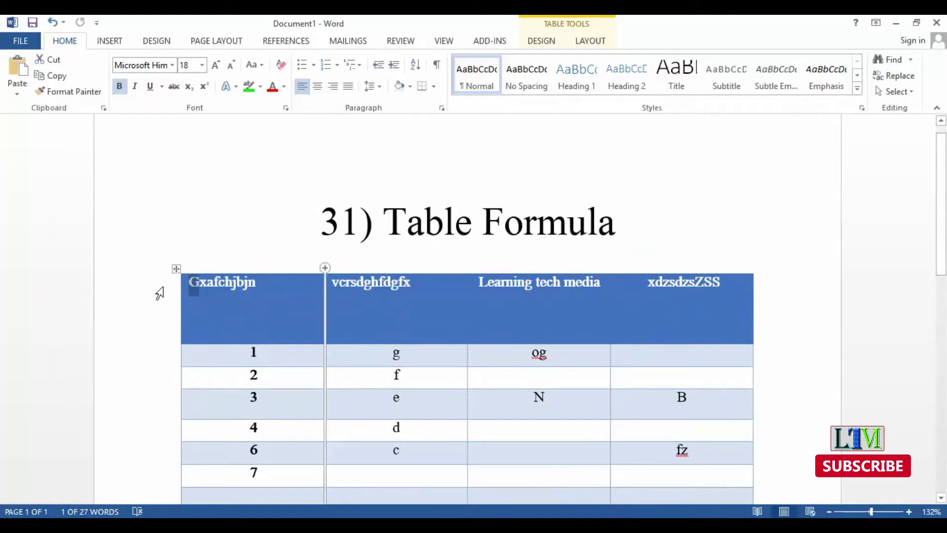
left_click(212, 291)
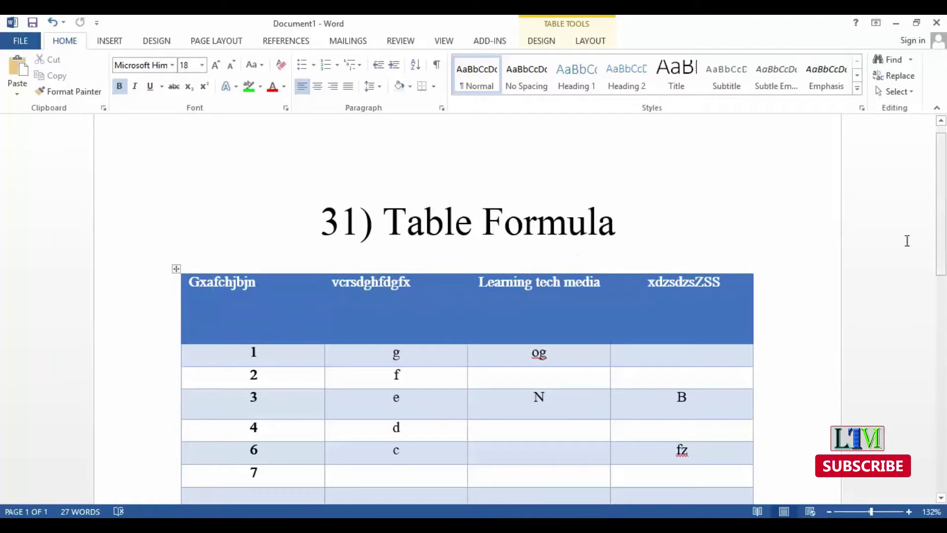
scroll(945, 241, "up", 1)
scroll(946, 241, "down", 1)
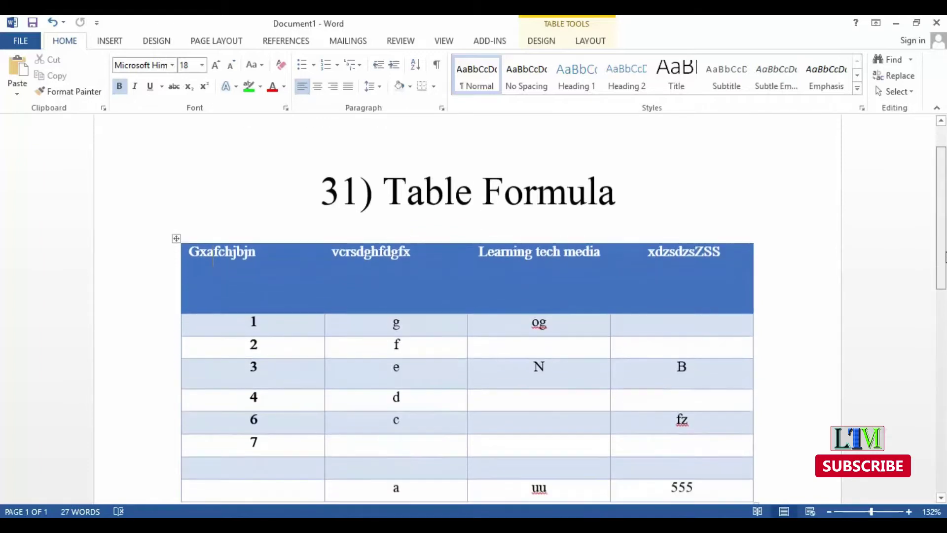
left_click_drag(257, 311, 261, 461)
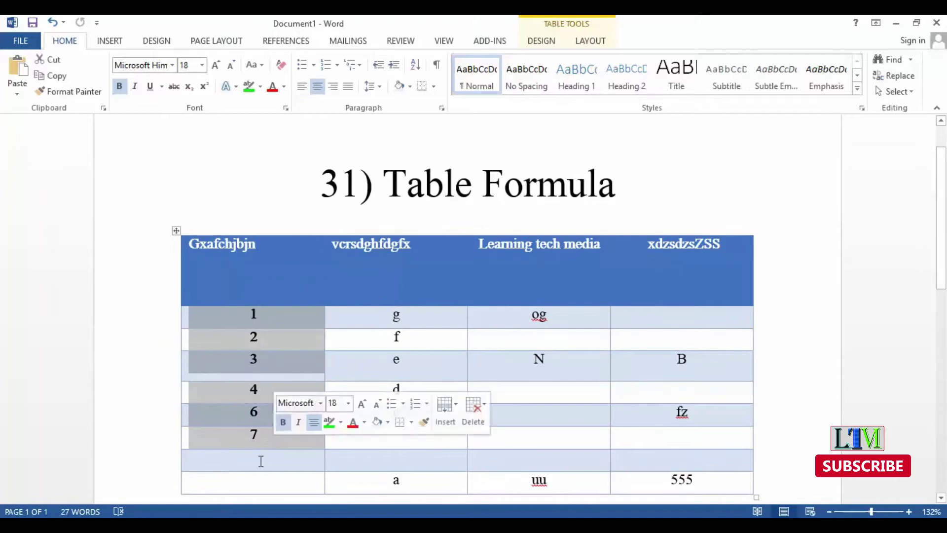
left_click(258, 459)
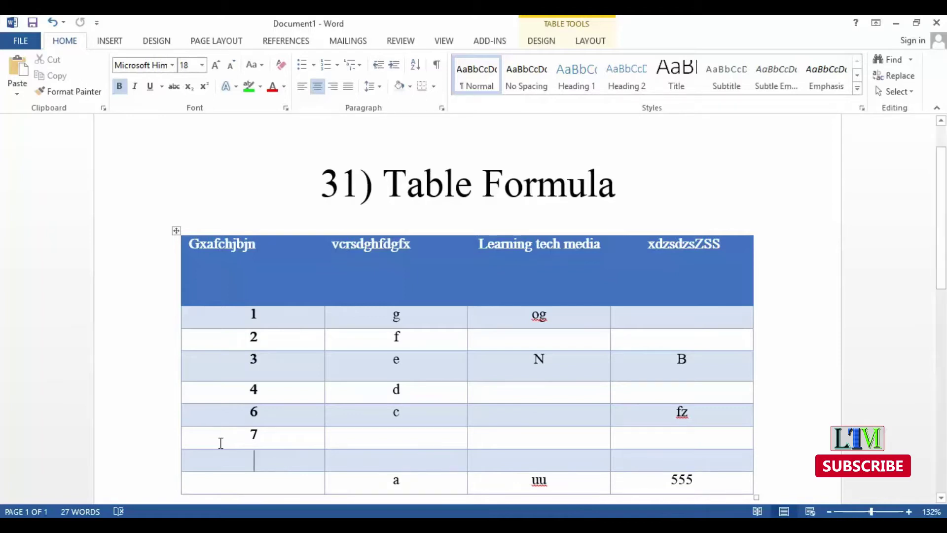
left_click(596, 39)
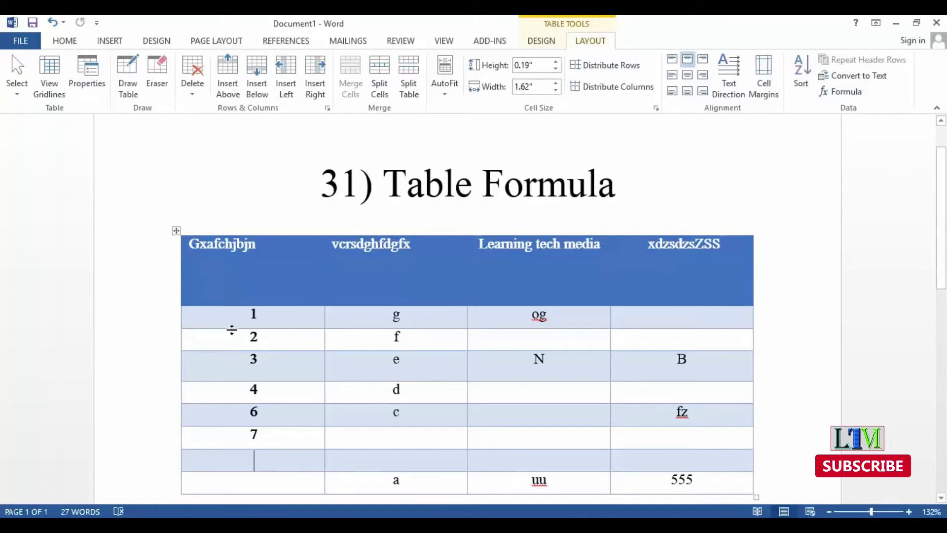
Insert =SUM(ABOVE) in the cell below 7 so the first column totals 23.
left_click_drag(246, 315, 271, 435)
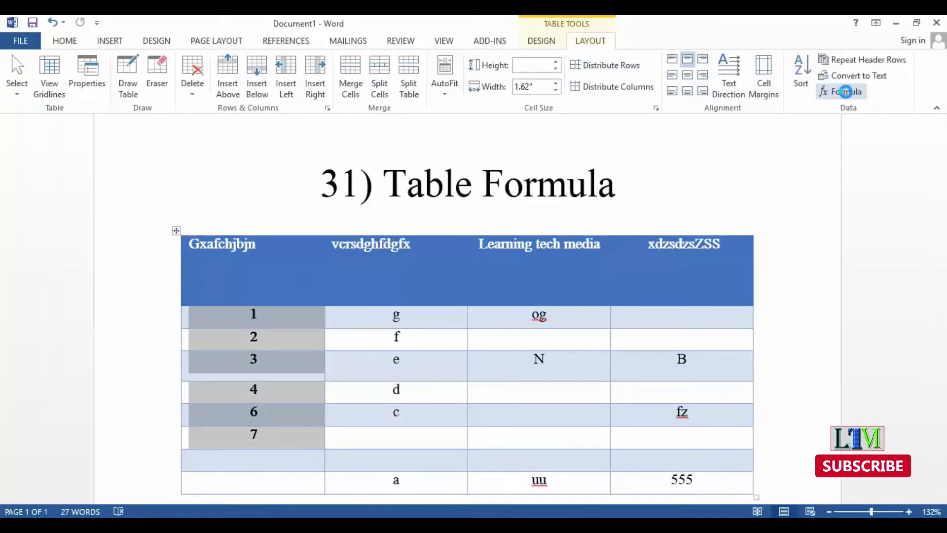
left_click(840, 91)
left_click_drag(434, 206, 561, 240)
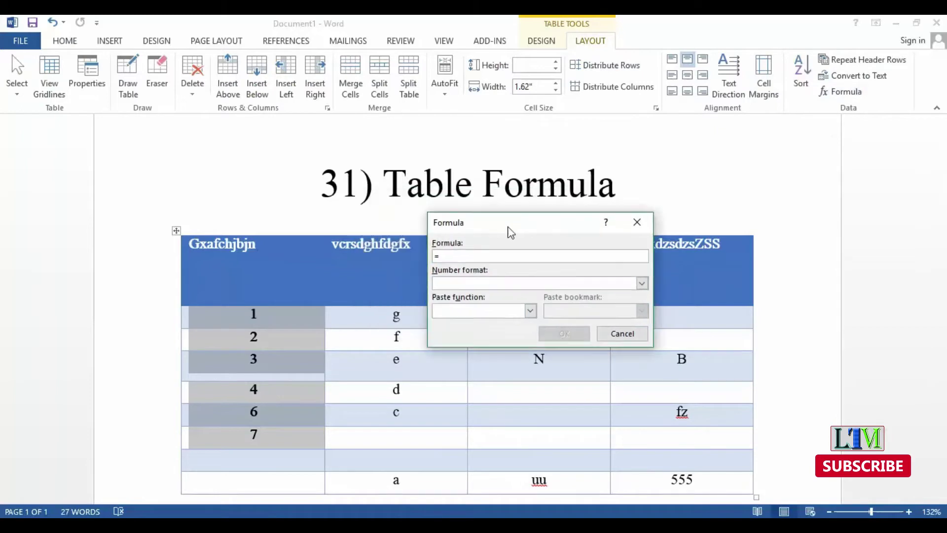
type("sum")
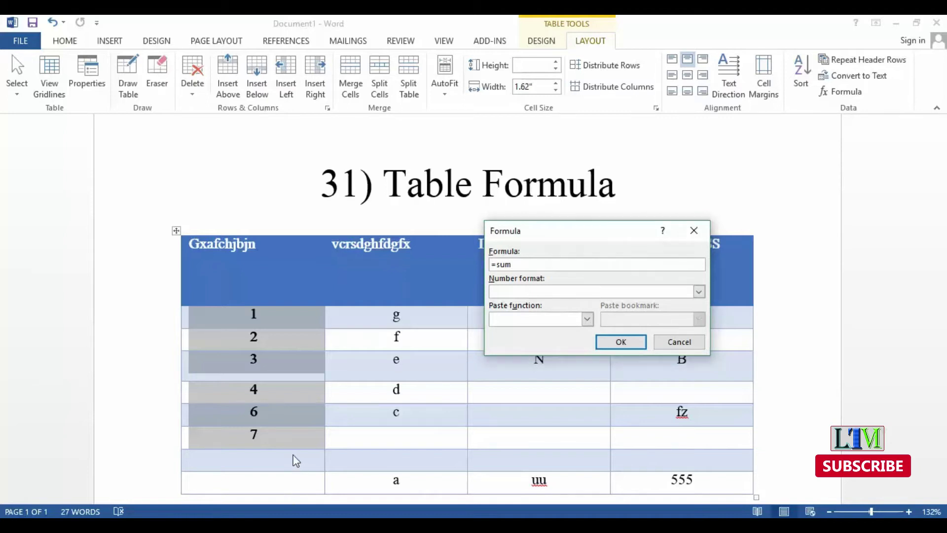
left_click(679, 340)
left_click(272, 466)
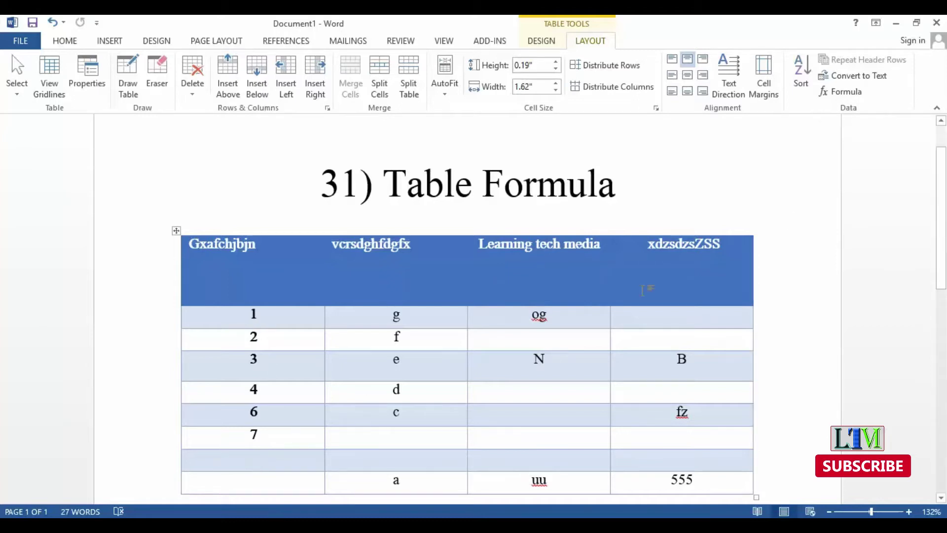
left_click(855, 91)
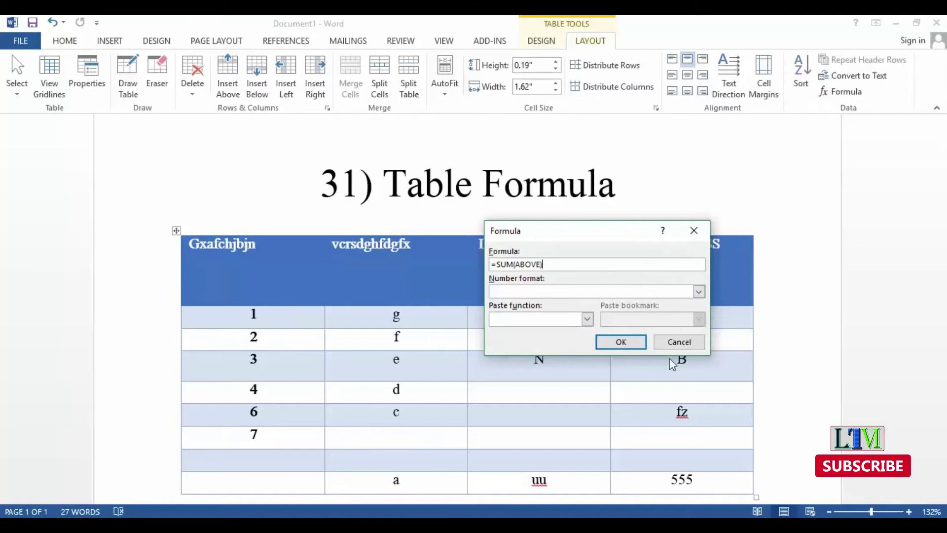
left_click(634, 345)
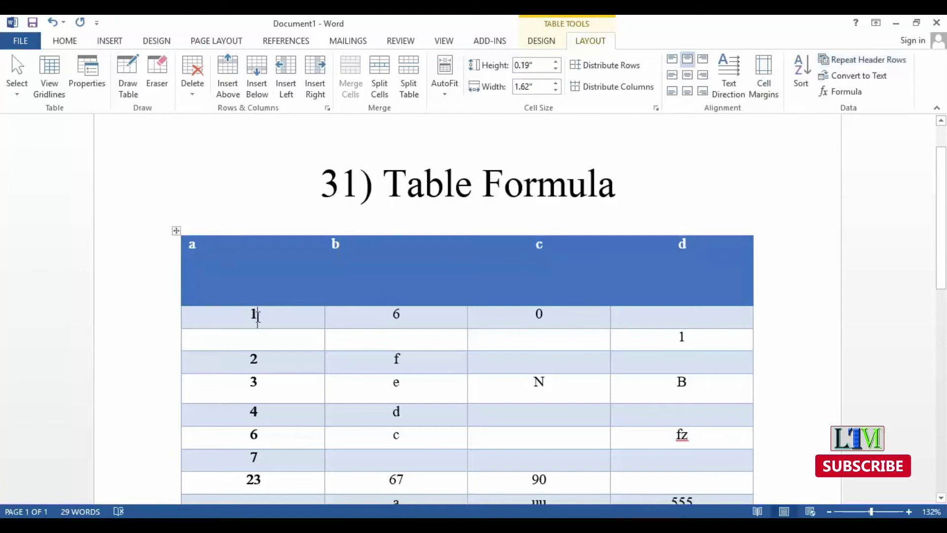
Apply =a2-a4 to column c's first data row, turning 0 into -1.
left_click_drag(256, 317, 243, 320)
left_click(256, 346)
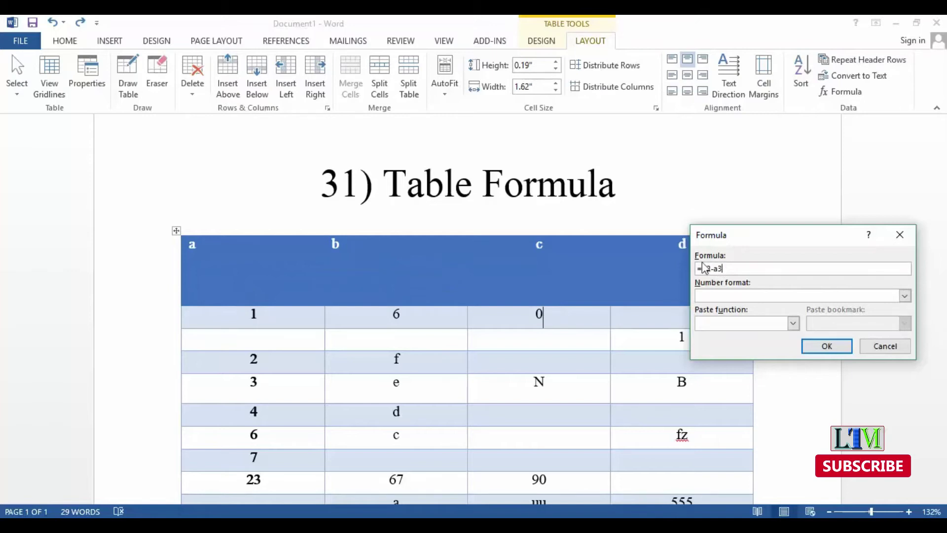
key("BackSpace")
left_click(838, 351)
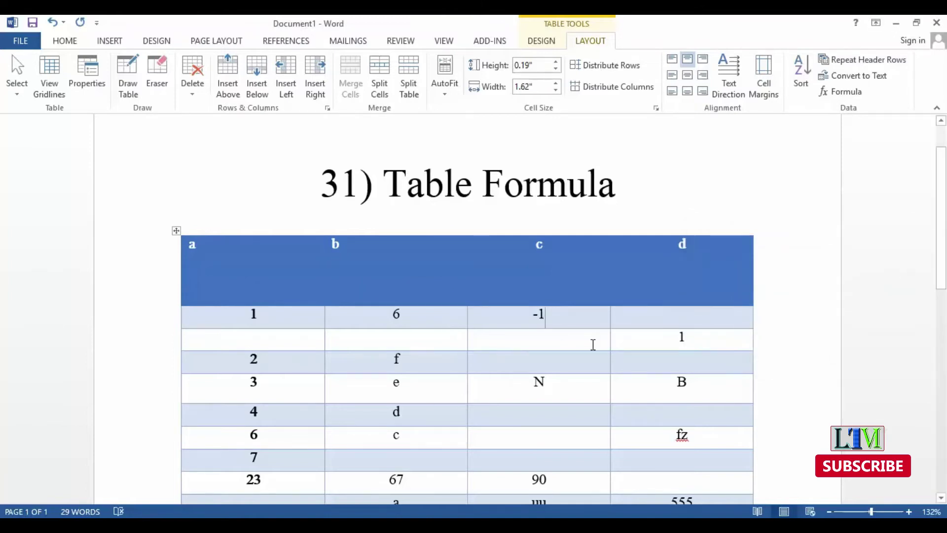
Replace SUM(ABOVE) with =a2+b2 in the empty column c cell below -1, giving 7.
left_click(547, 343)
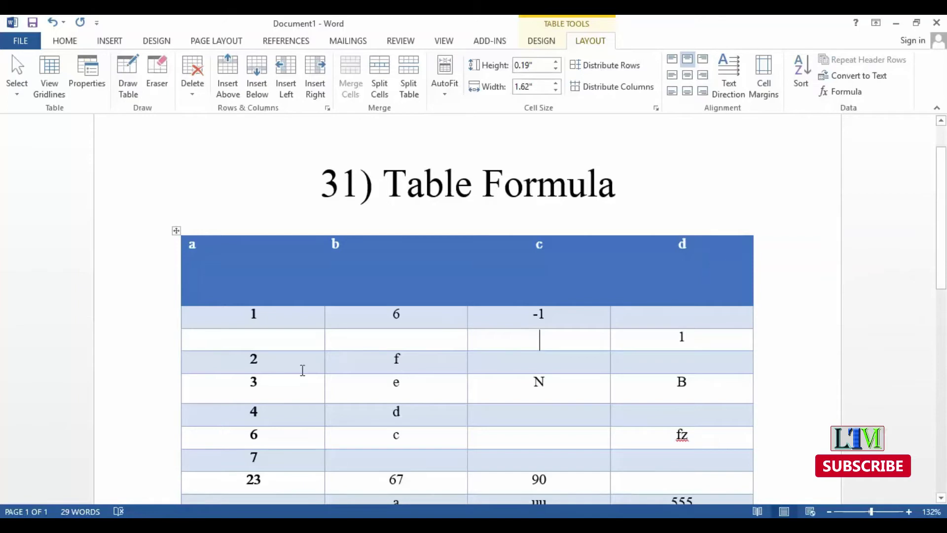
left_click(260, 364)
left_click(558, 344)
left_click(834, 91)
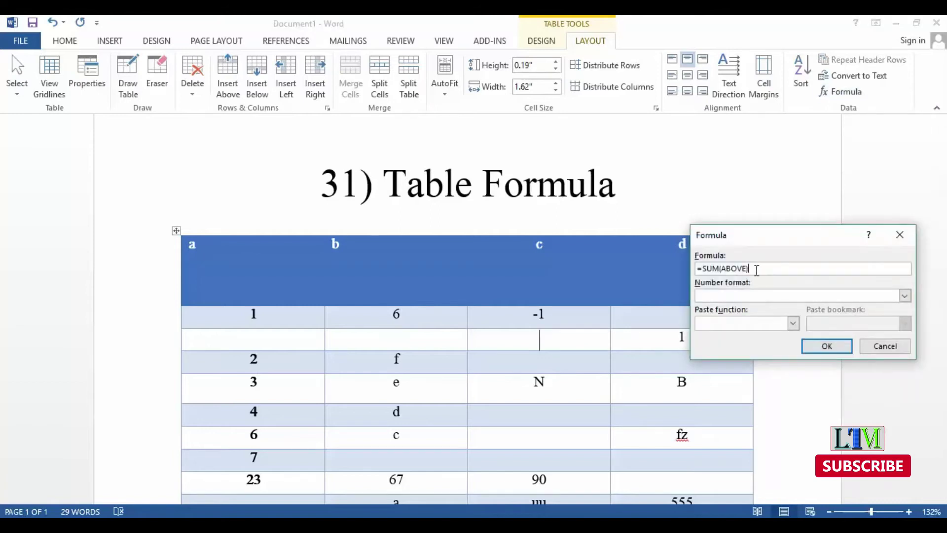
left_click_drag(756, 269, 707, 269)
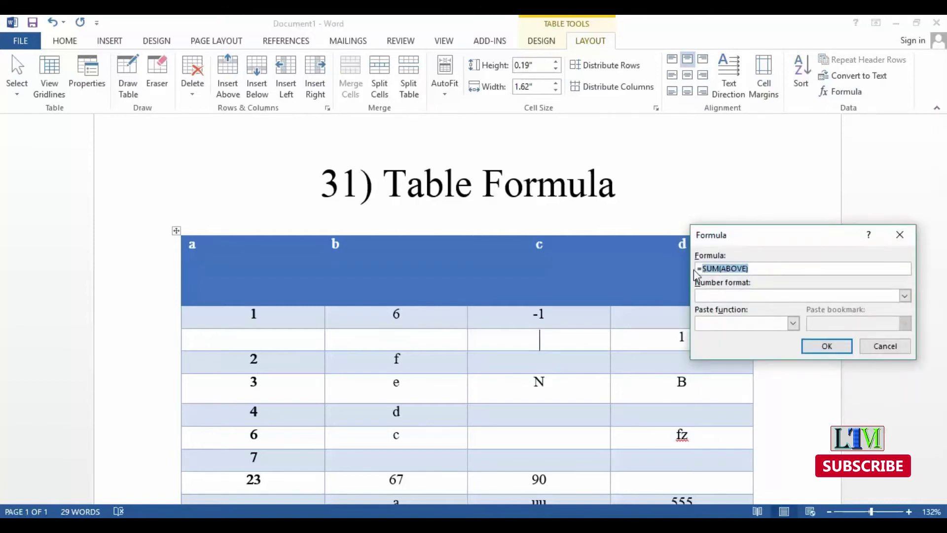
type("a2+")
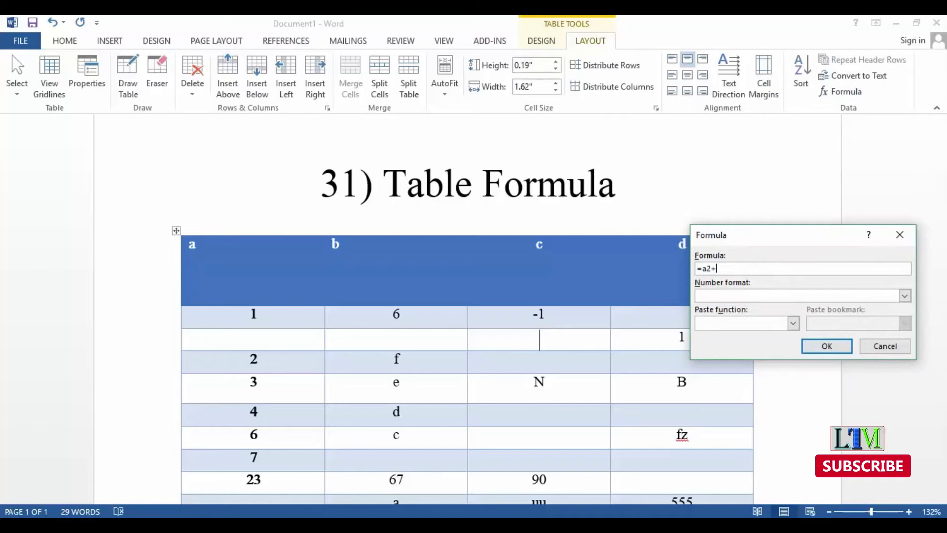
type("b")
type("2")
left_click(834, 345)
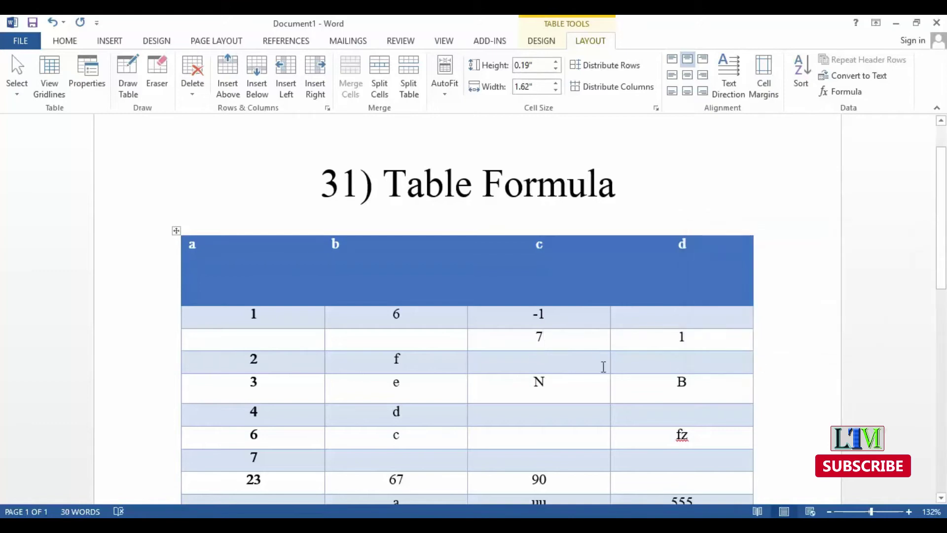
Check the values in columns a and c to locate cells a6 and c3.
left_click(574, 363)
left_click(563, 342)
mouse_move(552, 349)
left_mouse_down()
mouse_move(531, 351)
mouse_move(539, 341)
left_mouse_up()
left_click(559, 263)
left_click(565, 338)
left_click(269, 418)
left_click(279, 295)
left_click(286, 317)
left_click(281, 359)
left_click(282, 343)
left_click(281, 360)
left_click(275, 388)
left_click(272, 407)
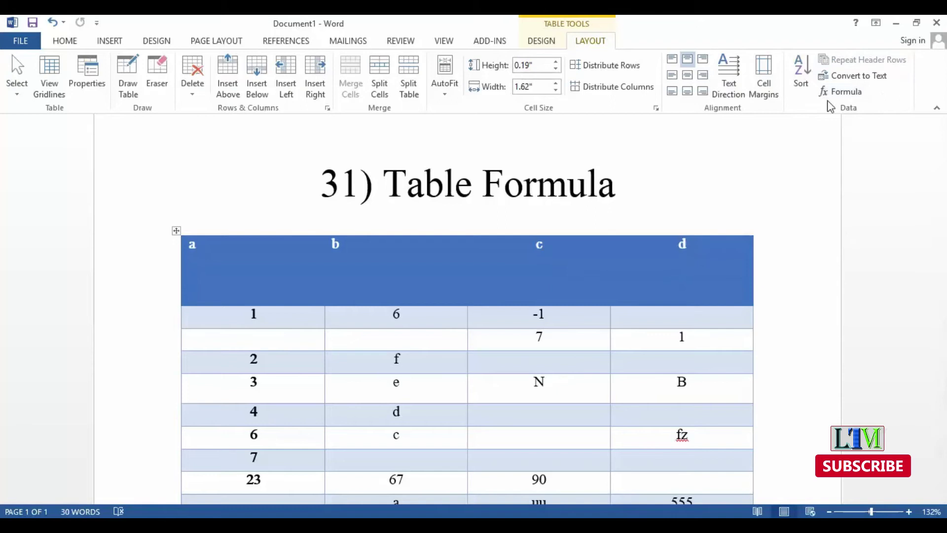
Enter =a6*c3 in column c of the row starting with 2, giving 28.
left_click(840, 92)
mouse_move(753, 268)
left_mouse_down()
mouse_move(710, 269)
mouse_move(696, 286)
left_mouse_up()
type("a3")
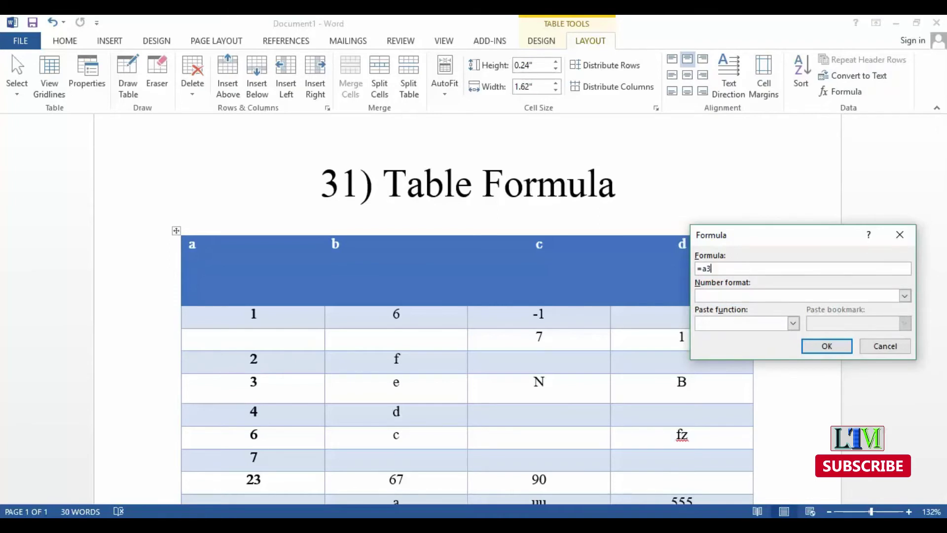
type("+c")
type("6")
type("*")
left_click(827, 347)
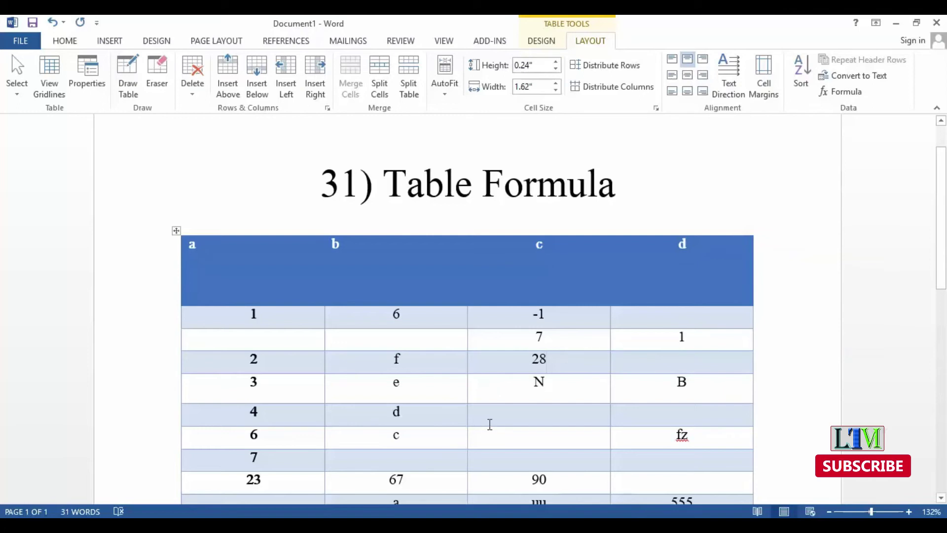
Enter =a8/c3 in the empty column c cell beside 4, giving 1.
left_click(291, 419)
left_click(555, 365)
left_click(280, 420)
left_click(264, 455)
left_click(265, 412)
left_click(538, 414)
left_click(841, 91)
left_click_drag(749, 268, 702, 268)
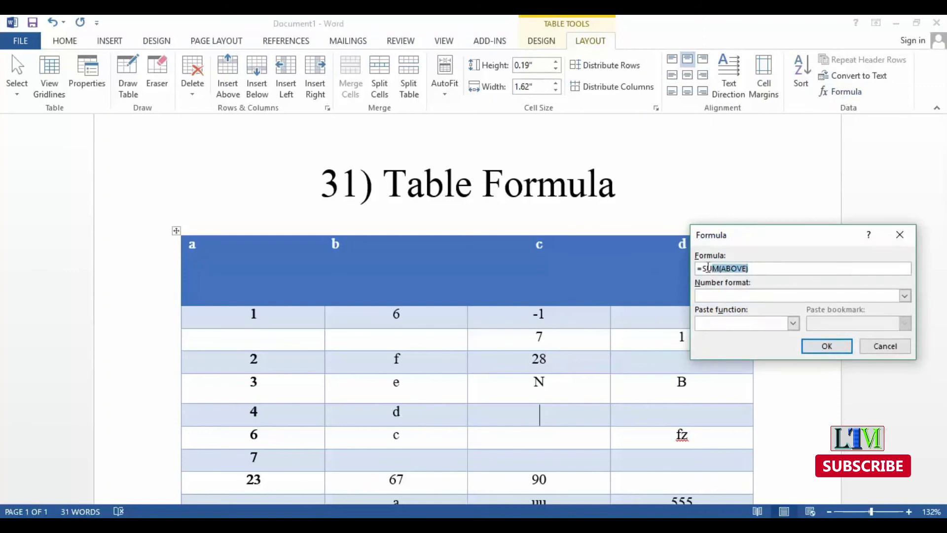
type("a")
type("3")
left_click(837, 347)
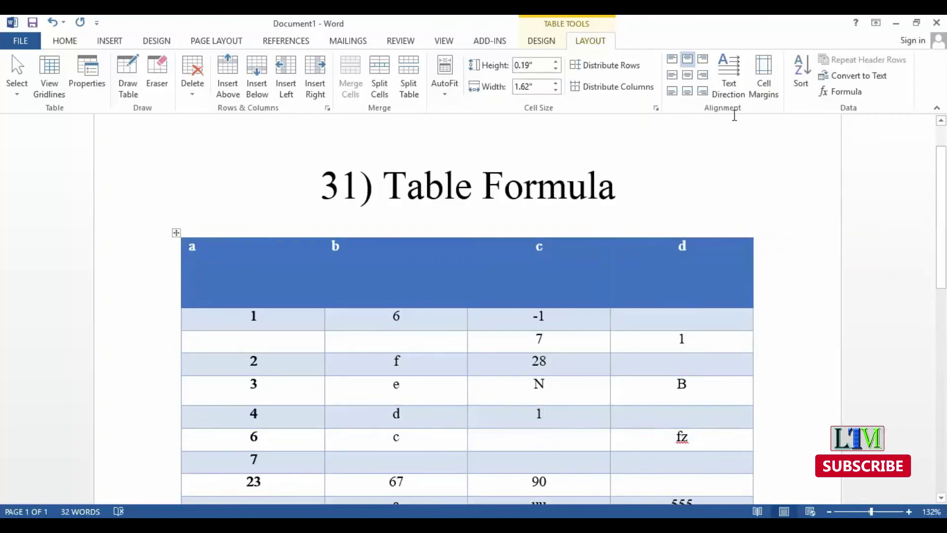
left_click(837, 94)
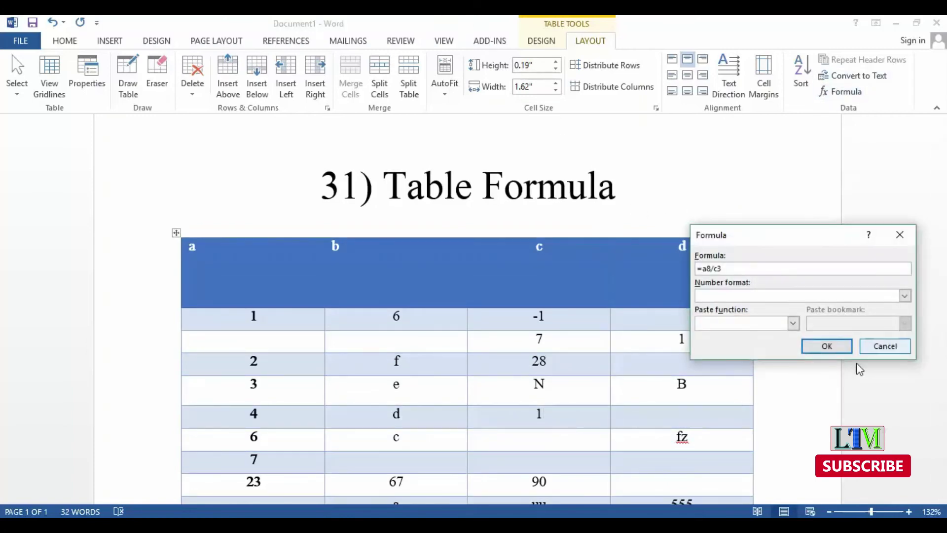
left_click_drag(837, 232, 848, 178)
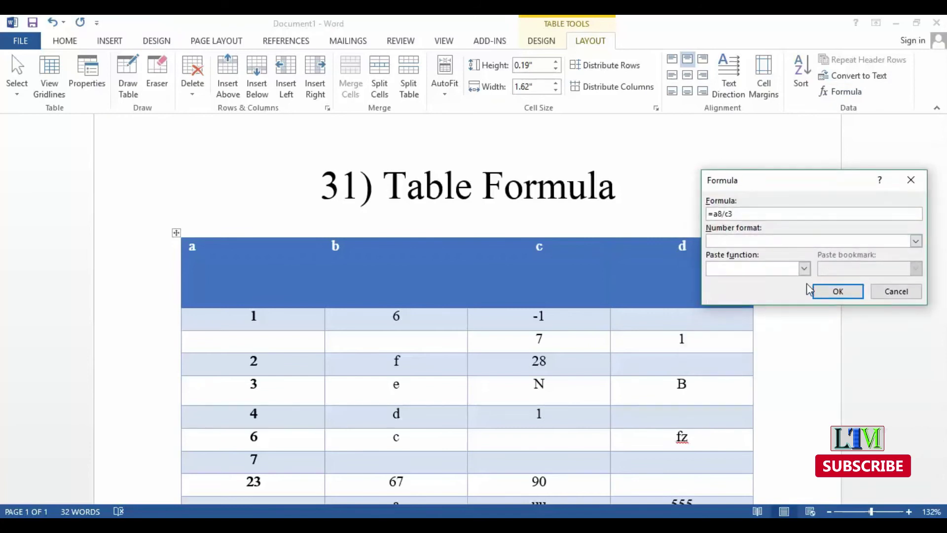
left_click(808, 269)
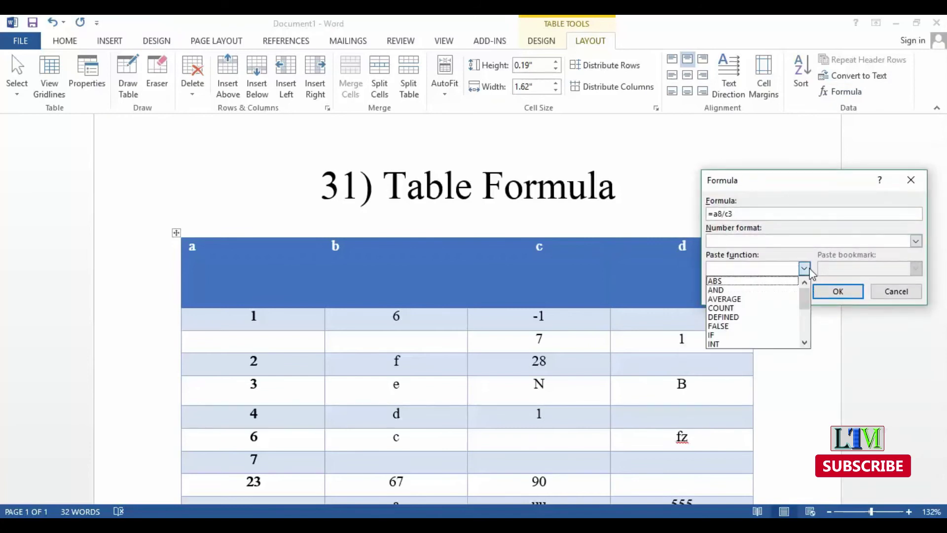
left_click_drag(772, 214, 651, 216)
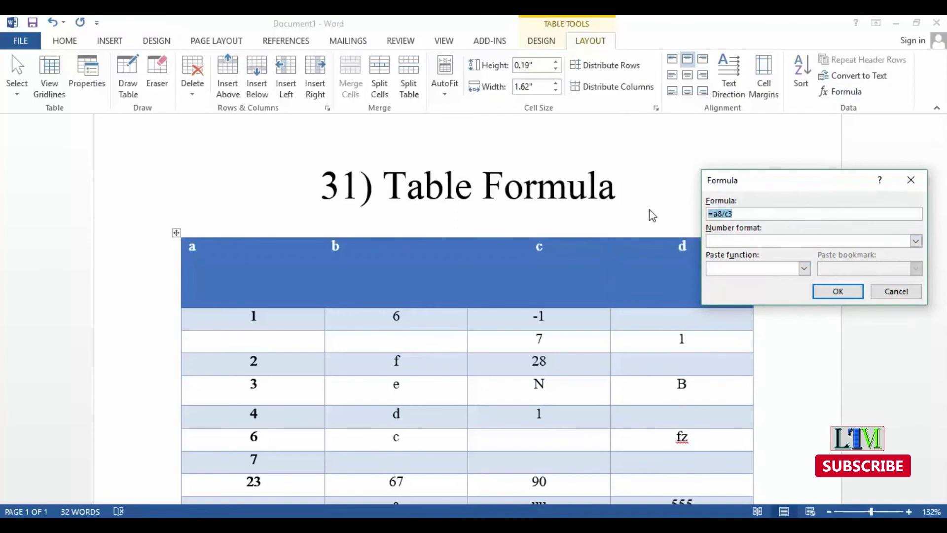
key("BackSpace")
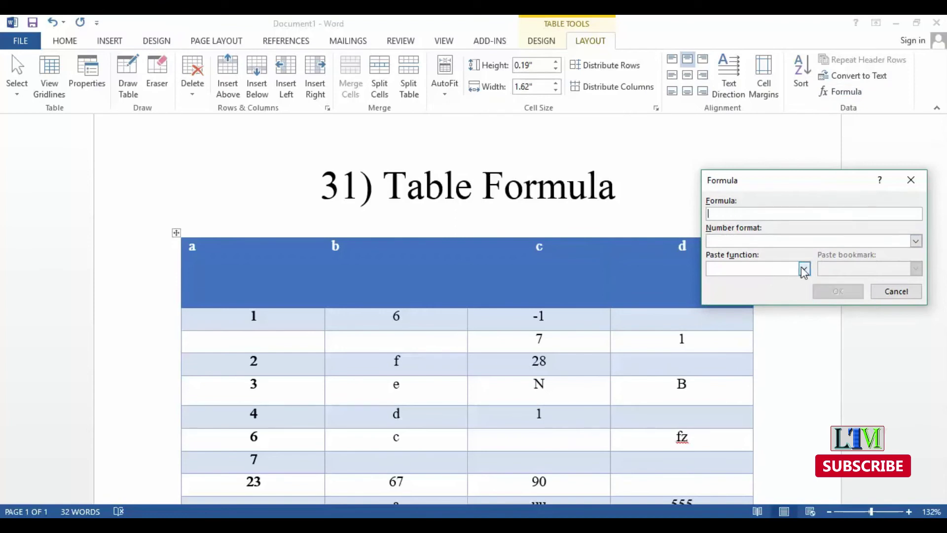
left_click(804, 269)
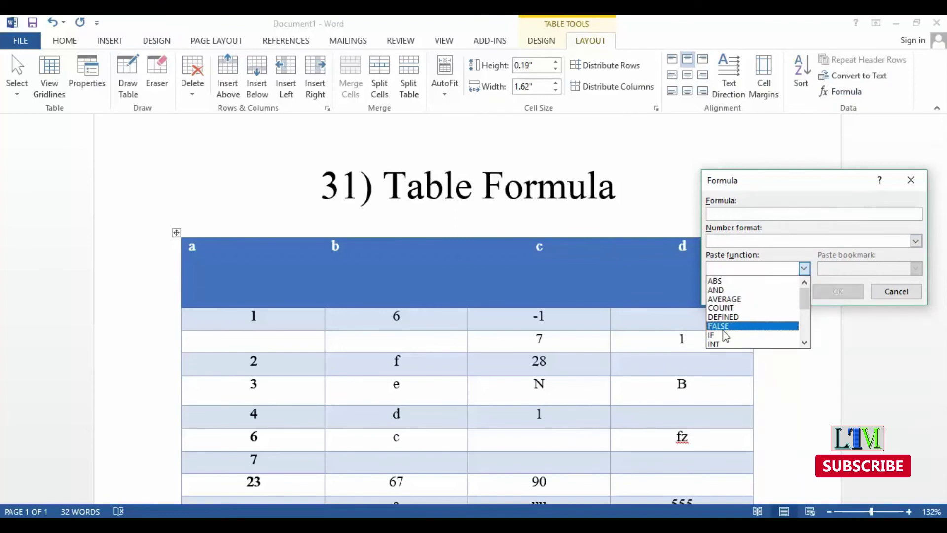
mouse_move(805, 296)
left_mouse_down()
mouse_move(806, 335)
mouse_move(806, 326)
left_mouse_up()
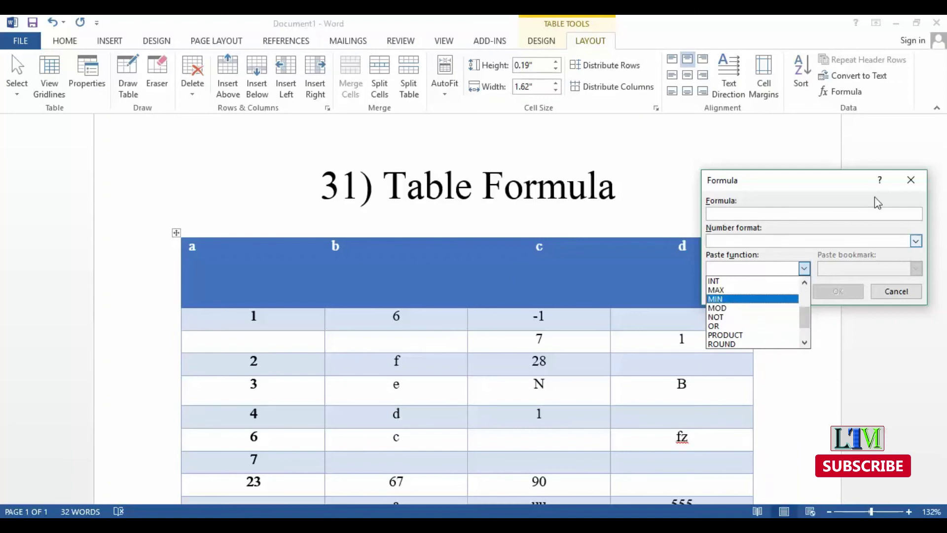
left_click(911, 180)
left_click(911, 180)
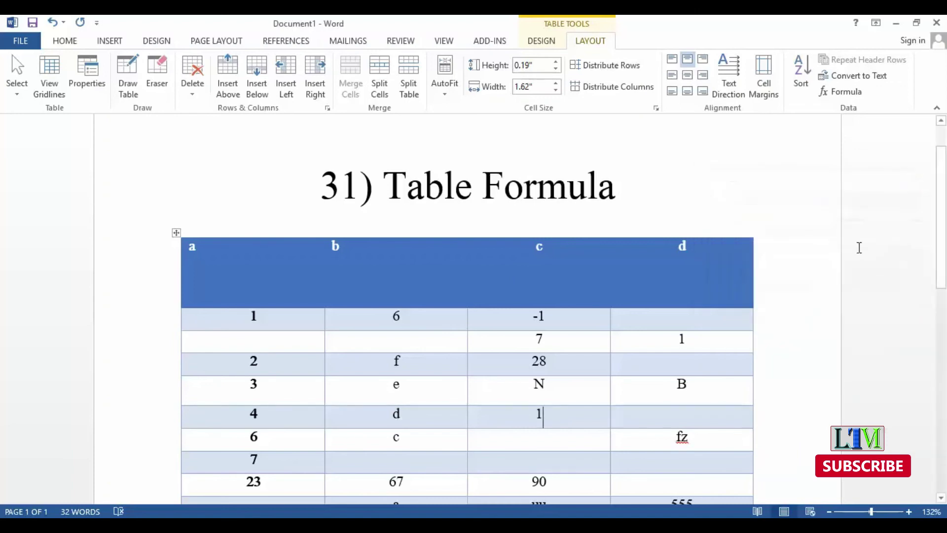
Replace the bottom-left cell's default formula with a MAX function chosen from the function list.
scroll(855, 256, "down", 3)
left_click(261, 351)
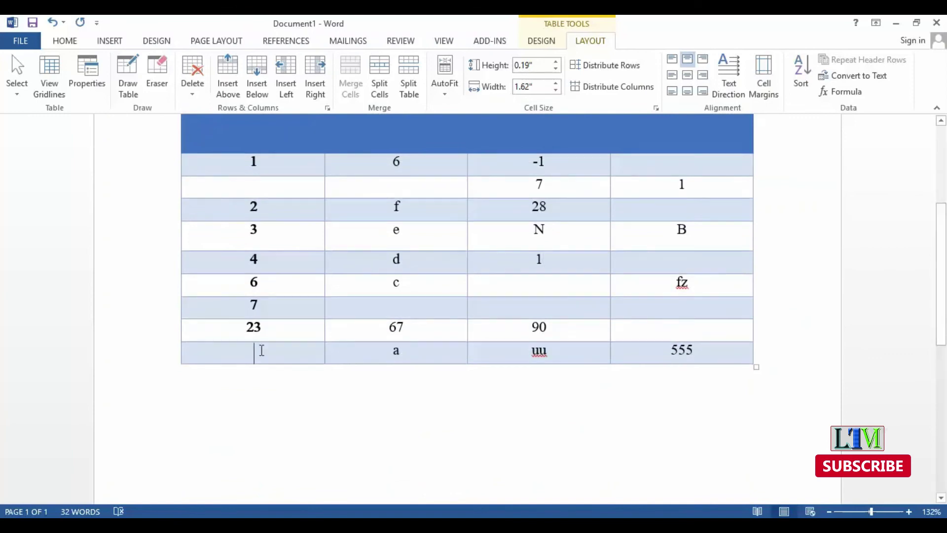
left_click(251, 168)
left_click_drag(252, 179, 278, 327)
left_click(273, 355)
left_click(840, 92)
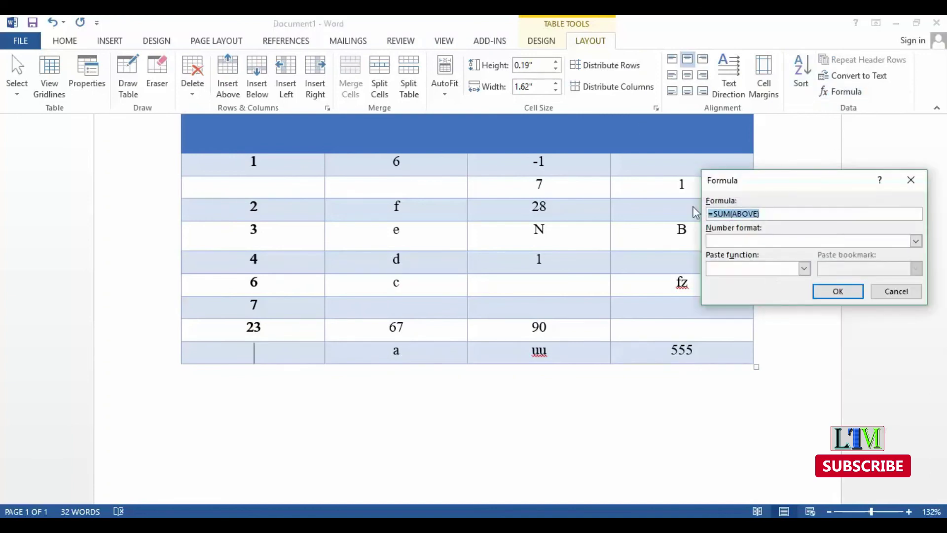
key("BackSpace")
left_click(804, 268)
scroll(752, 306, "down", 2)
left_click(750, 299)
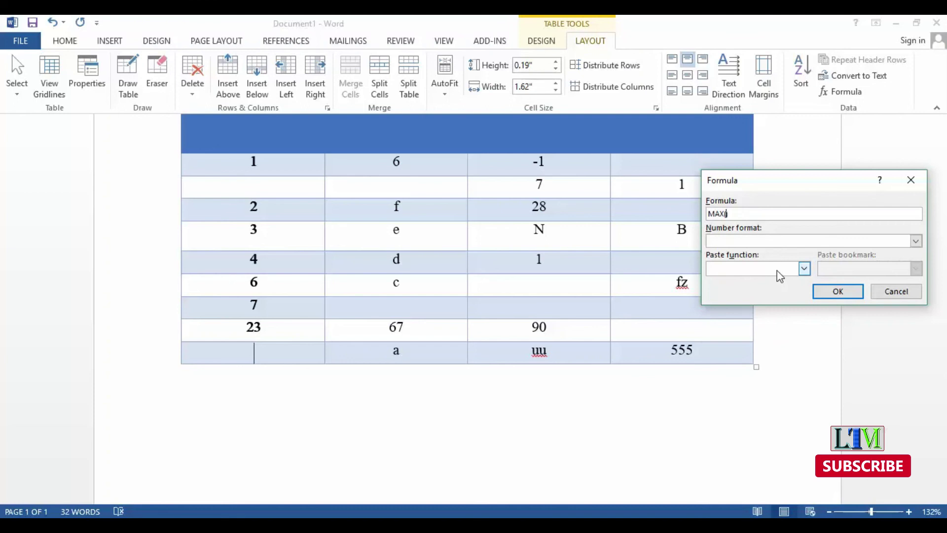
type("a")
type(")")
left_click(839, 294)
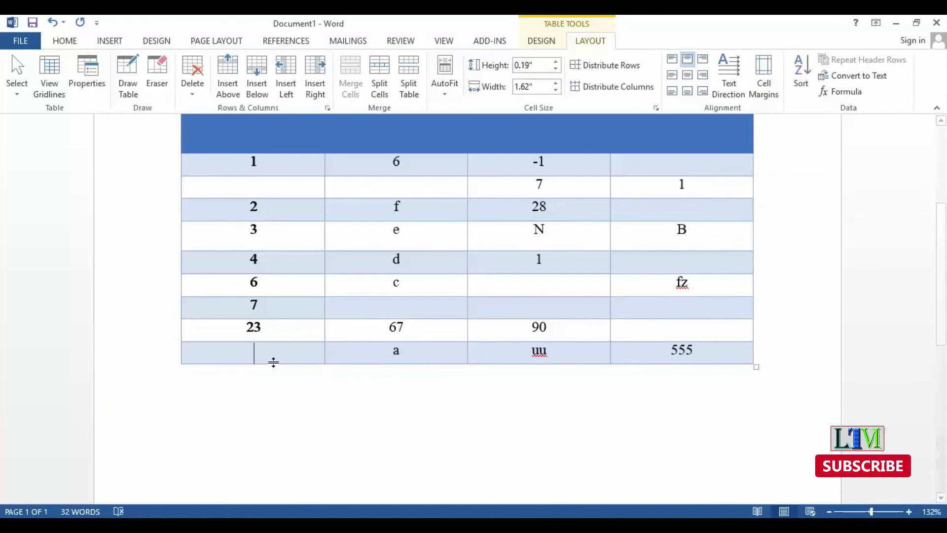
Correct the bottom-left formula to =MAX(ABOVE), showing 23.
left_click(844, 92)
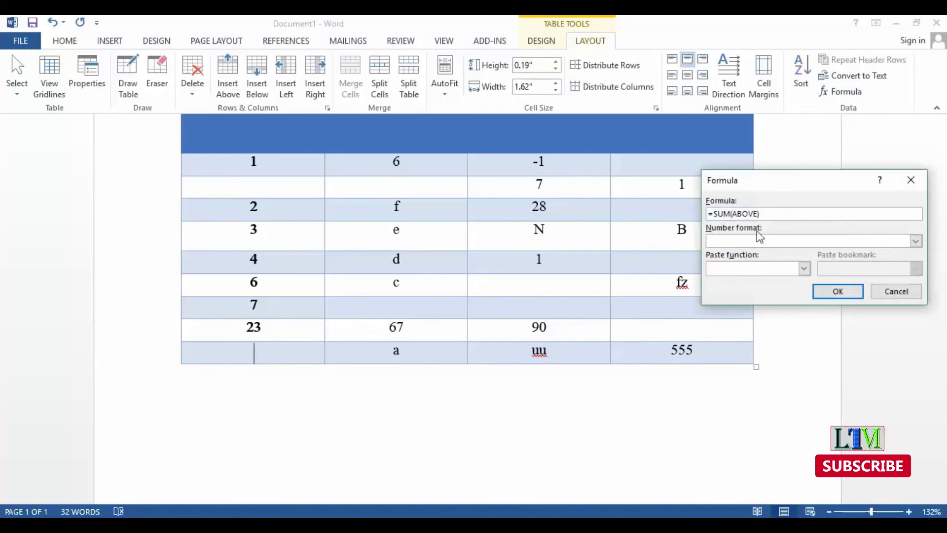
left_click_drag(733, 214, 715, 214)
type("MAX")
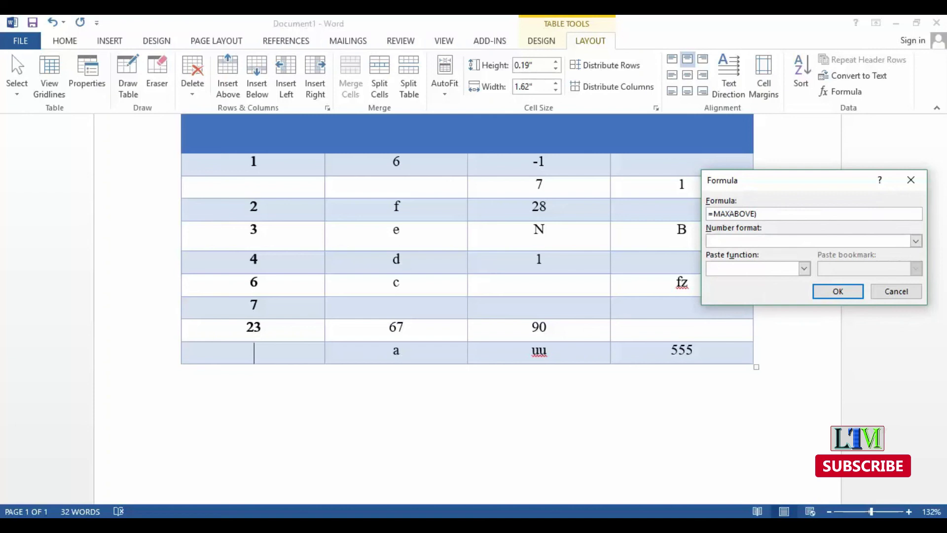
type("(")
left_click(839, 291)
double_click(252, 350)
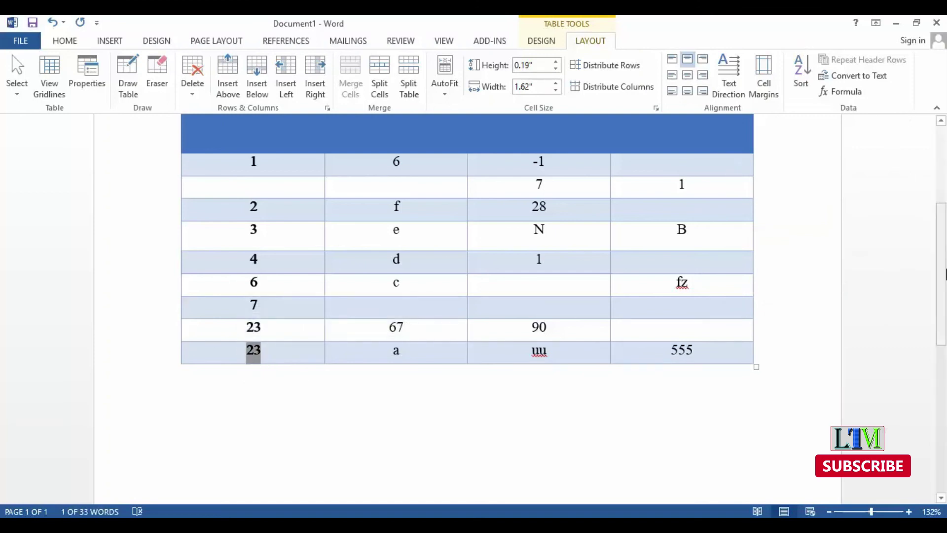
left_click_drag(940, 274, 939, 196)
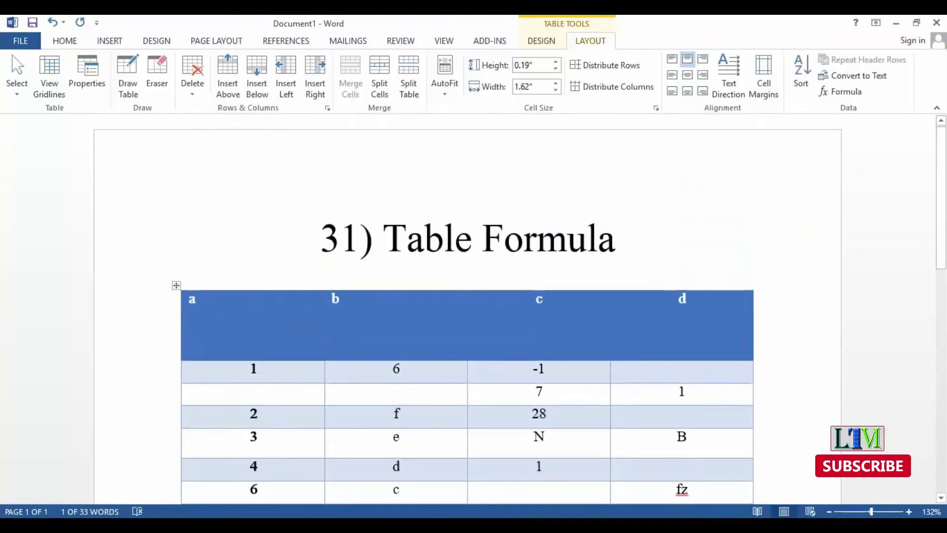